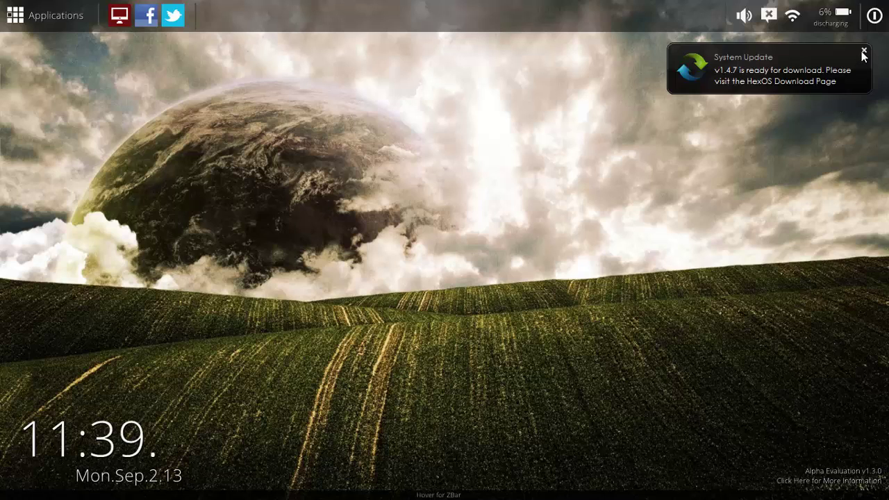
- Dismiss the System Update notice, open HexPlayer full screen and bring up the artist picker
{"action": "left_click", "coordinate": [863, 56]}
{"action": "mouse_move", "coordinate": [438, 494]}
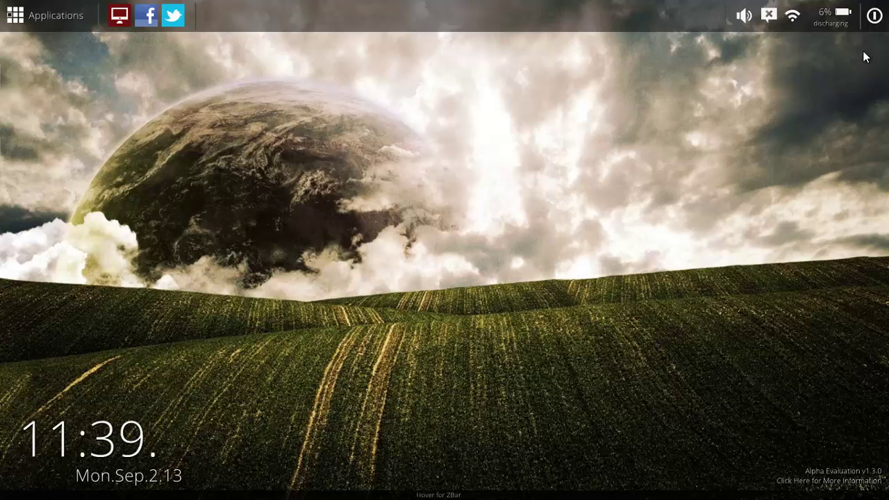
{"action": "left_click", "coordinate": [339, 480]}
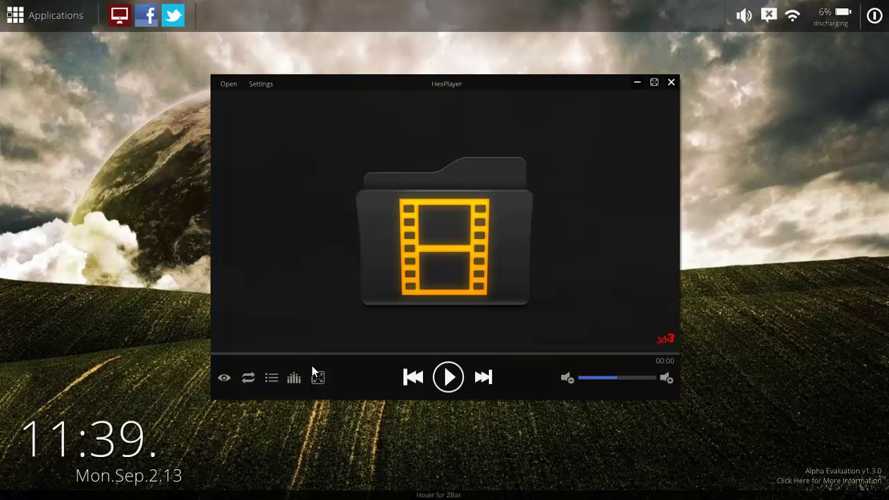
{"action": "left_click", "coordinate": [318, 377]}
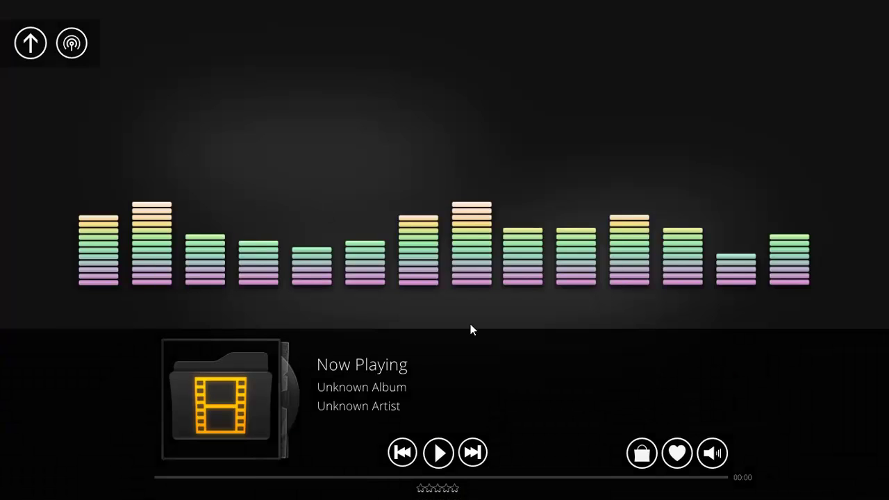
{"action": "left_click", "coordinate": [74, 50]}
{"action": "type", "text": "Na"}
- Stream Mac Miller radio, then switch the artist picker entry to Lloyd Banks
{"action": "key", "text": "BackSpace"}
{"action": "key", "text": "BackSpace"}
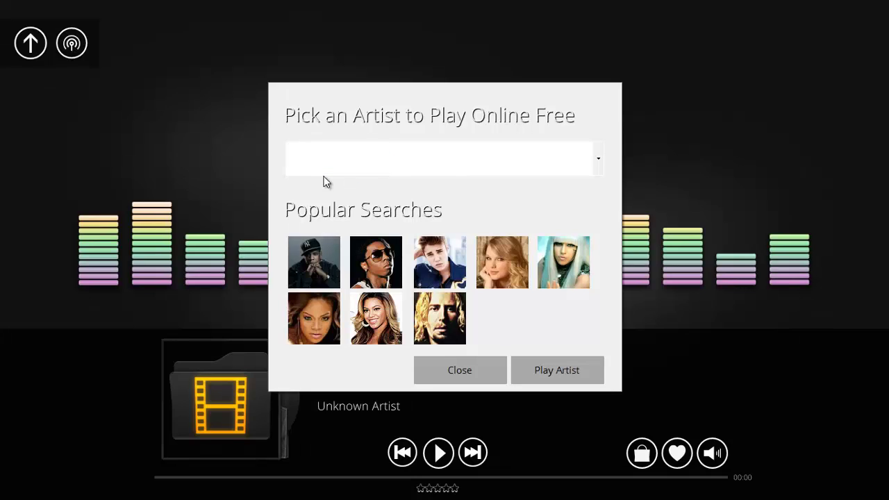
{"action": "type", "text": "Mac Miller"}
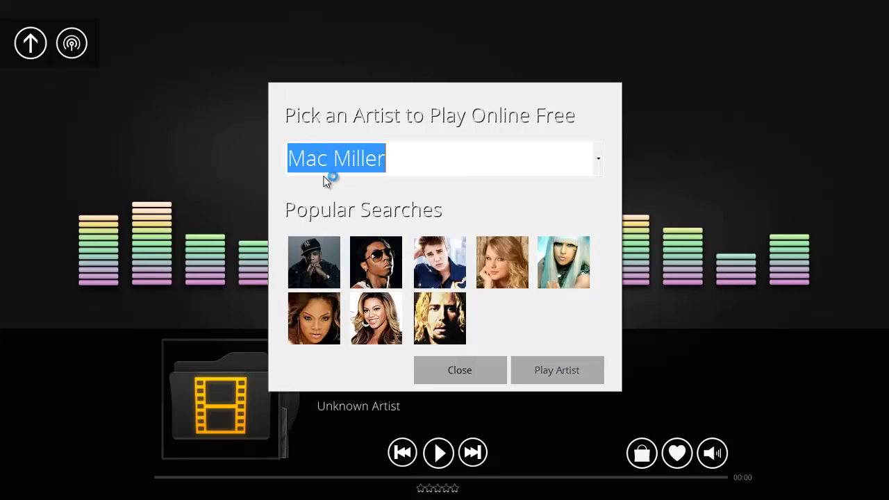
{"action": "key", "text": "Return"}
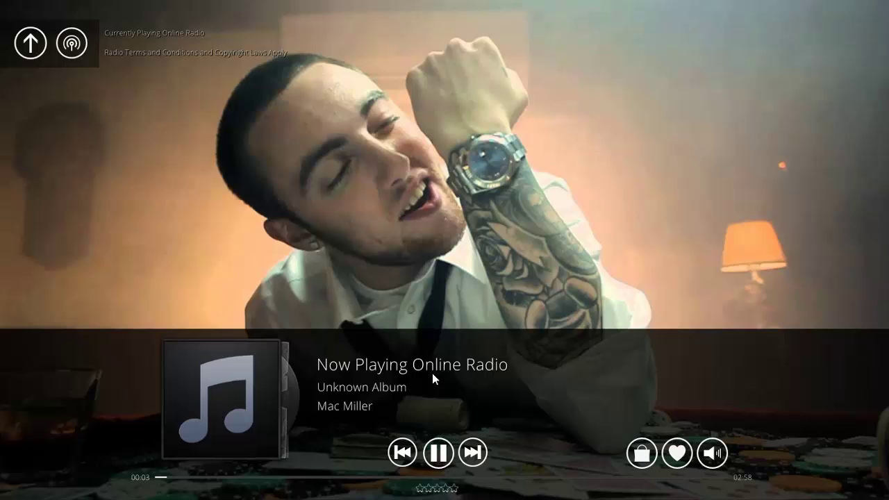
{"action": "left_click", "coordinate": [71, 43]}
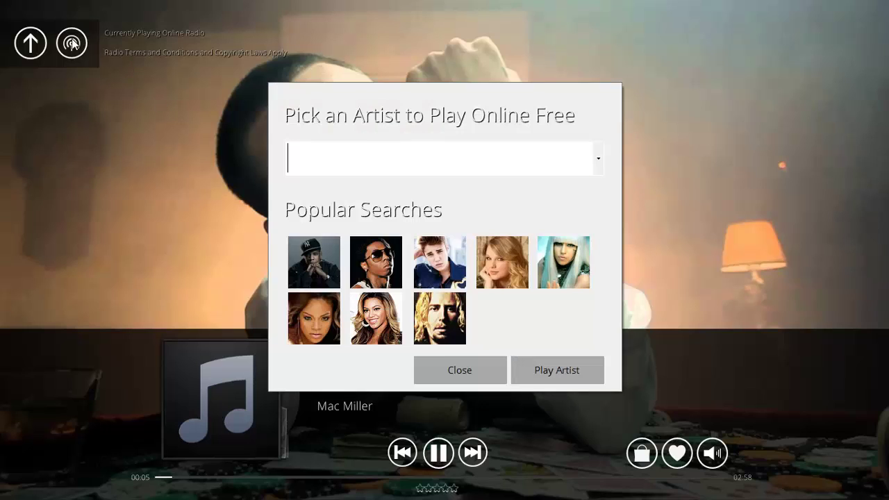
{"action": "type", "text": "Lloyd"}
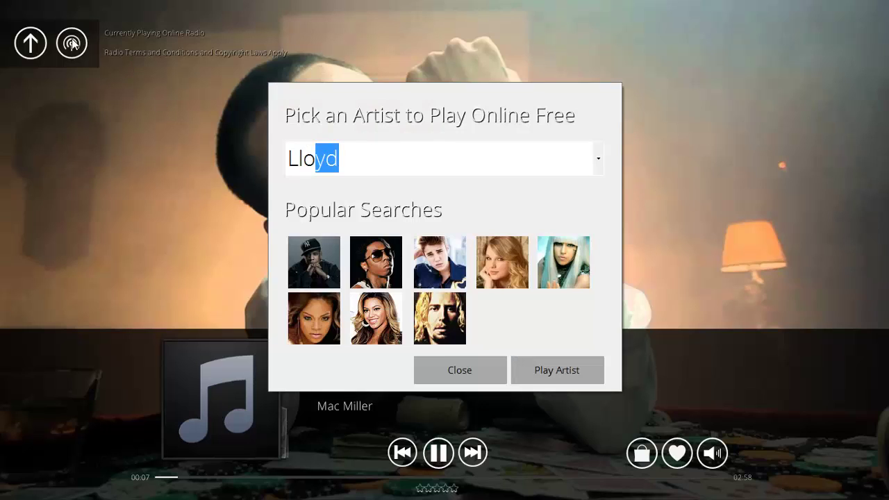
{"action": "type", "text": " Banks"}
{"action": "key", "text": "Return"}
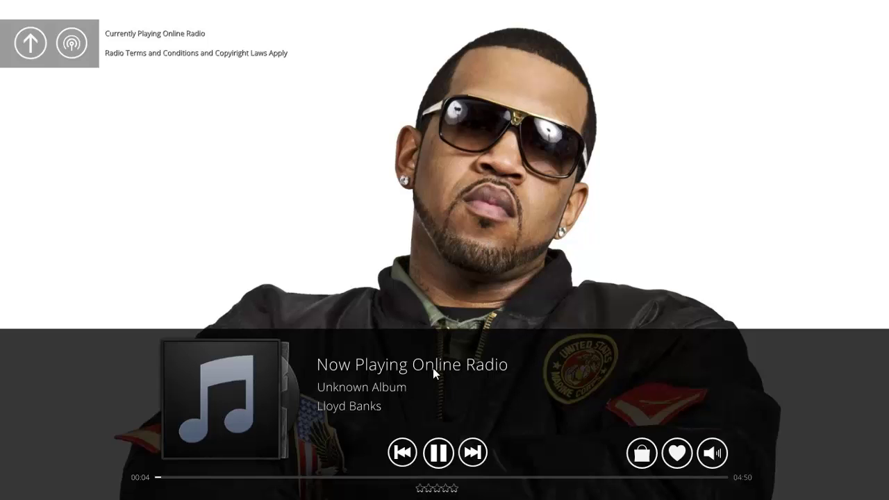
- Seek mid-track, choose Lil Wayne from popular artists, skip a track and reopen the picker
{"action": "left_click", "coordinate": [434, 479]}
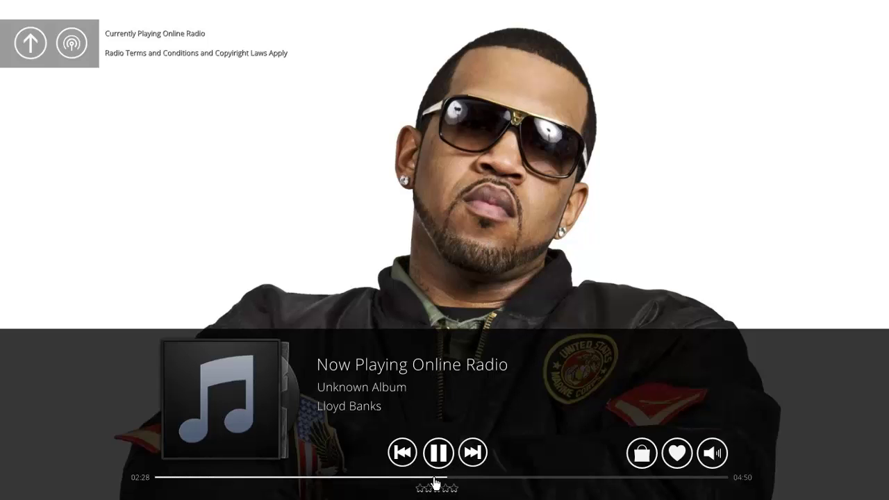
{"action": "left_click", "coordinate": [72, 46]}
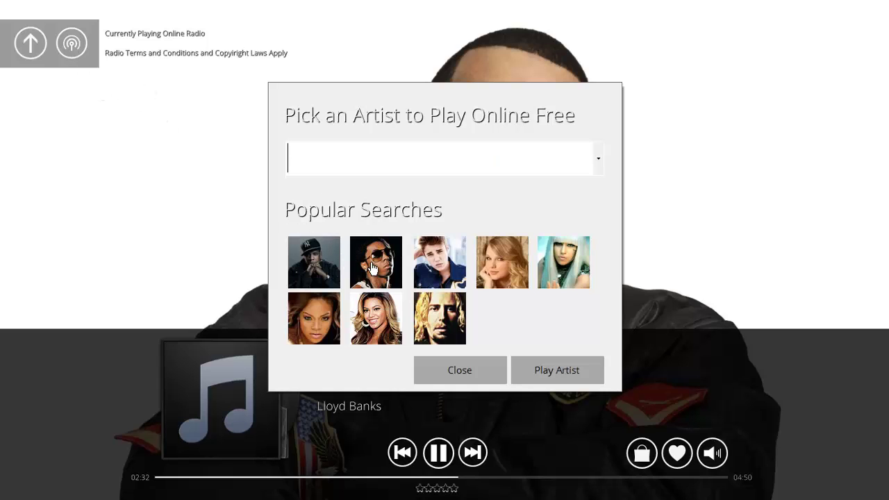
{"action": "left_click", "coordinate": [371, 262]}
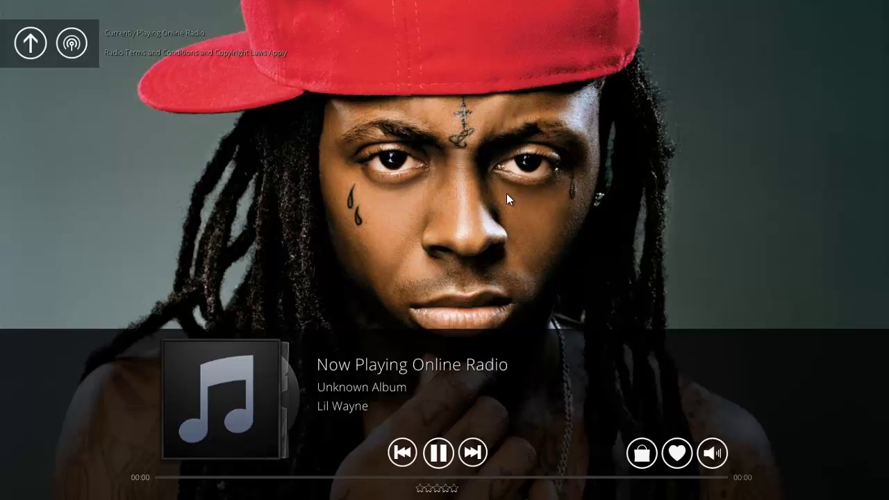
{"action": "scroll", "coordinate": [711, 453], "scroll_direction": "up", "scroll_amount": 1}
{"action": "scroll", "coordinate": [711, 453], "scroll_direction": "up", "scroll_amount": 1}
{"action": "scroll", "coordinate": [712, 453], "scroll_direction": "up", "scroll_amount": 2}
{"action": "left_click", "coordinate": [479, 452]}
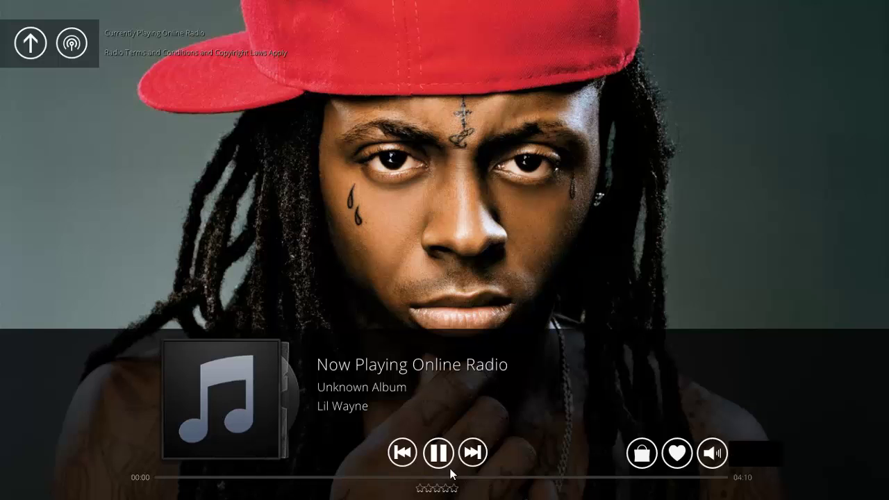
{"action": "scroll", "coordinate": [706, 457], "scroll_direction": "down", "scroll_amount": 2}
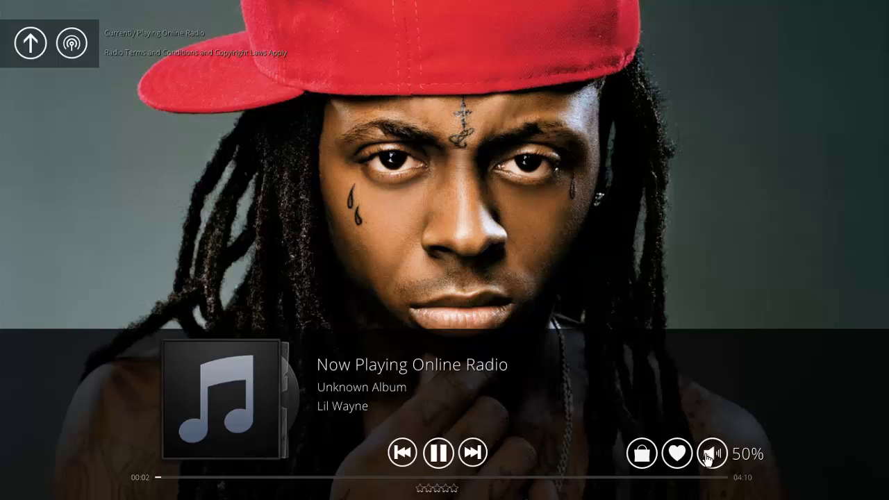
{"action": "scroll", "coordinate": [709, 455], "scroll_direction": "down", "scroll_amount": 1}
{"action": "left_click", "coordinate": [277, 157]}
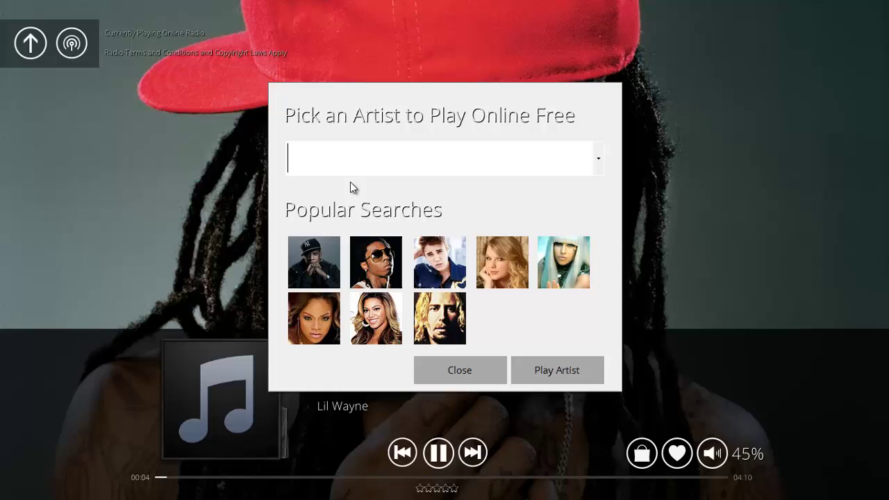
- Stream Nickelback briefly, skip a track, then enter Twista in the artist picker
{"action": "left_click", "coordinate": [453, 323]}
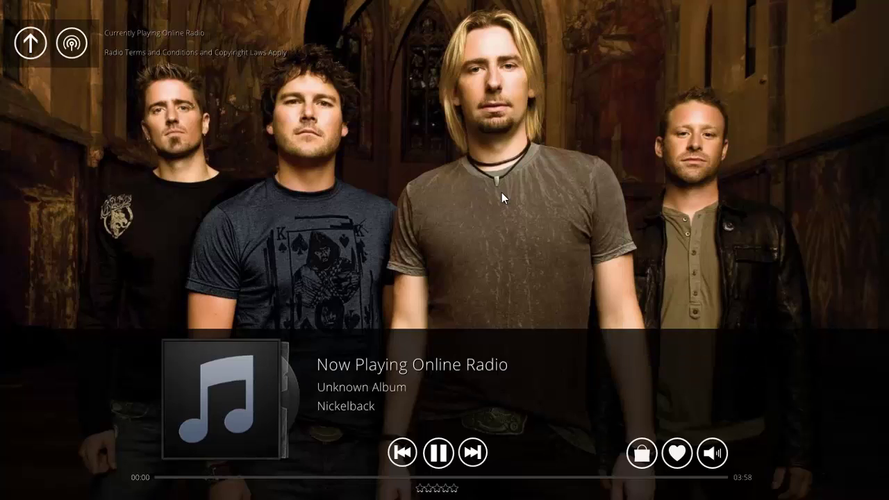
{"action": "left_click", "coordinate": [471, 452]}
{"action": "left_click", "coordinate": [72, 44]}
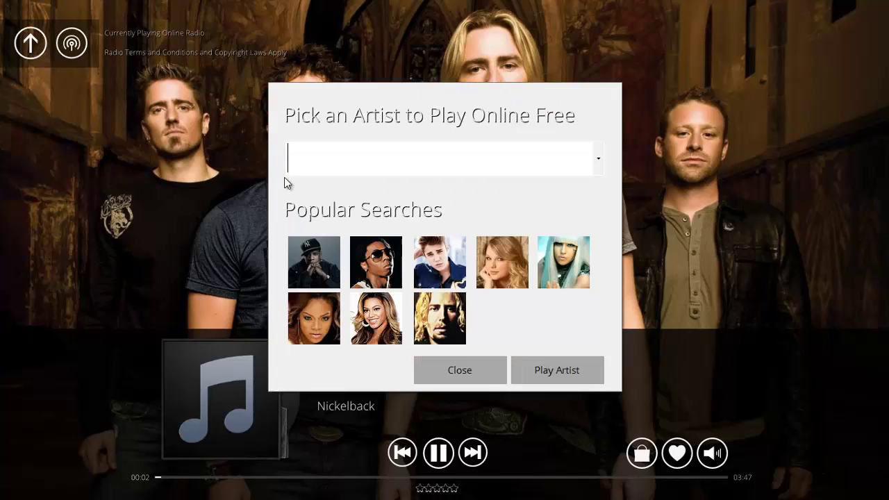
{"action": "left_click", "coordinate": [322, 165]}
{"action": "type", "text": "Twista"}
{"action": "key", "text": "Return"}
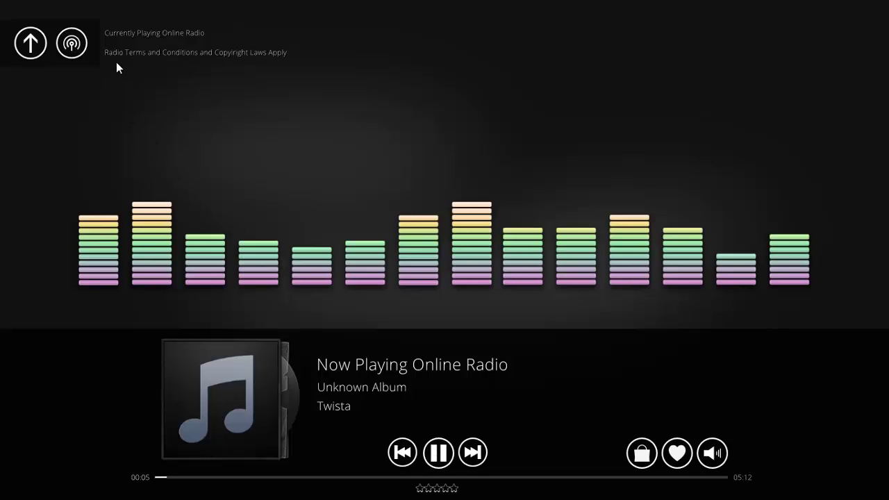
- Enter Wiz Khalifa in the artist picker to start his radio
{"action": "left_click", "coordinate": [72, 43]}
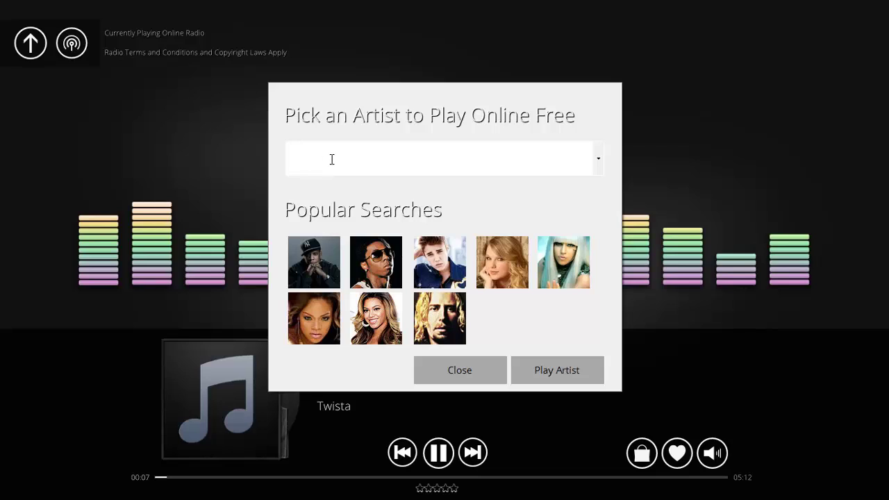
{"action": "type", "text": "Wiz"}
{"action": "key", "text": "BackSpace"}
{"action": "key", "text": "BackSpace"}
{"action": "type", "text": "iz Khal"}
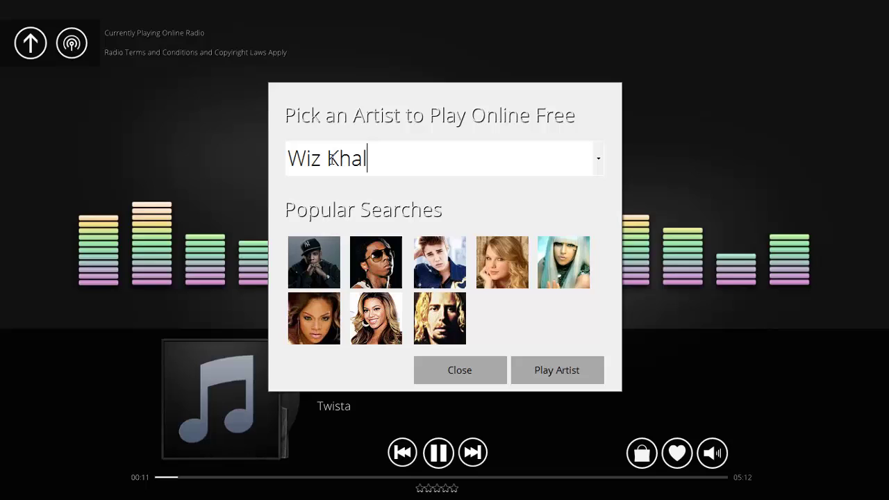
{"action": "type", "text": "ifa"}
{"action": "key", "text": "Return"}
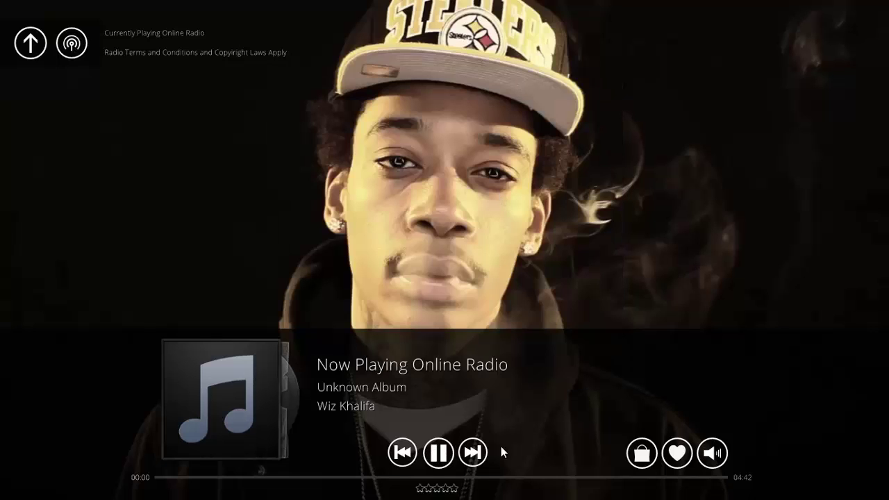
- Skip a Wiz Khalifa track, seek halfway, then skip to the next track
{"action": "left_click", "coordinate": [477, 452]}
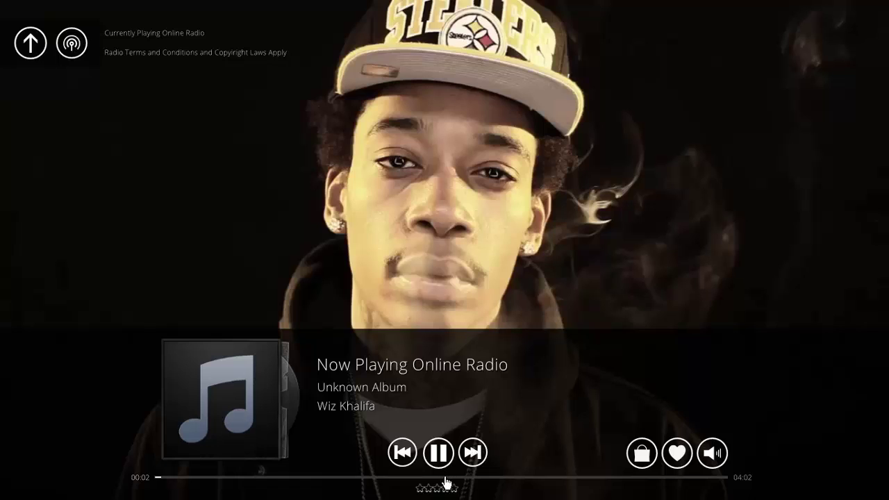
{"action": "left_click", "coordinate": [445, 478]}
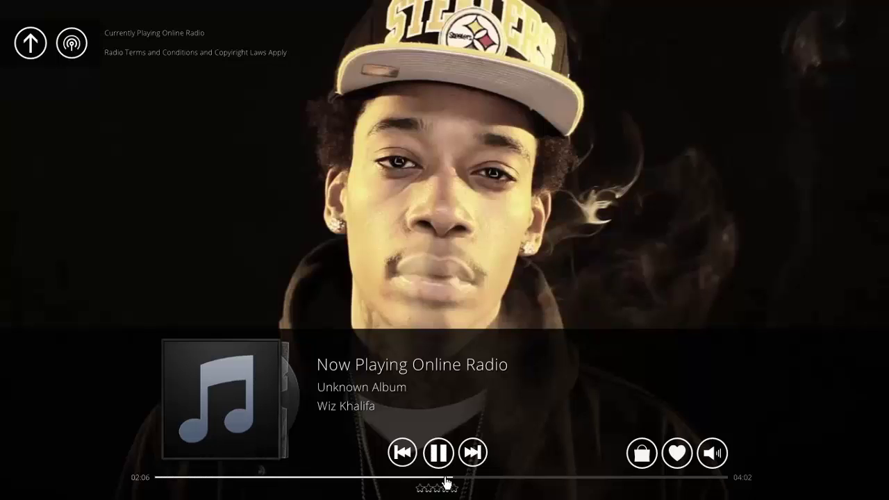
{"action": "left_click", "coordinate": [472, 462]}
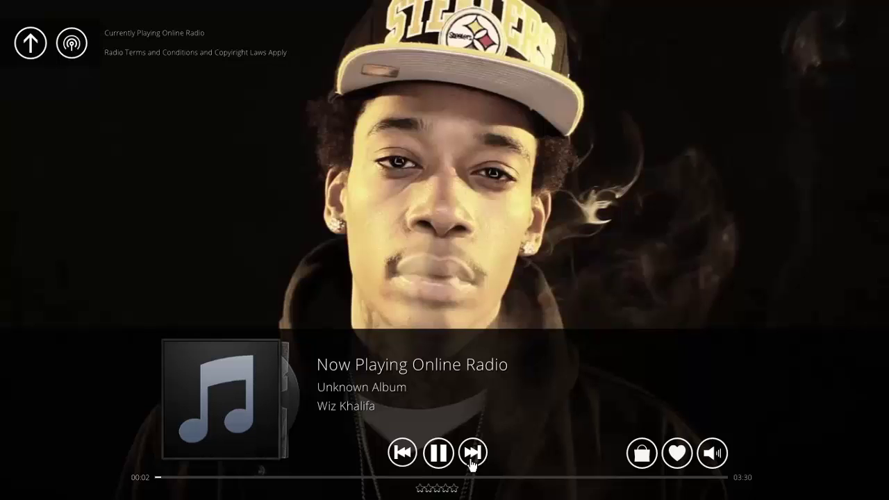
{"action": "left_click", "coordinate": [30, 43]}
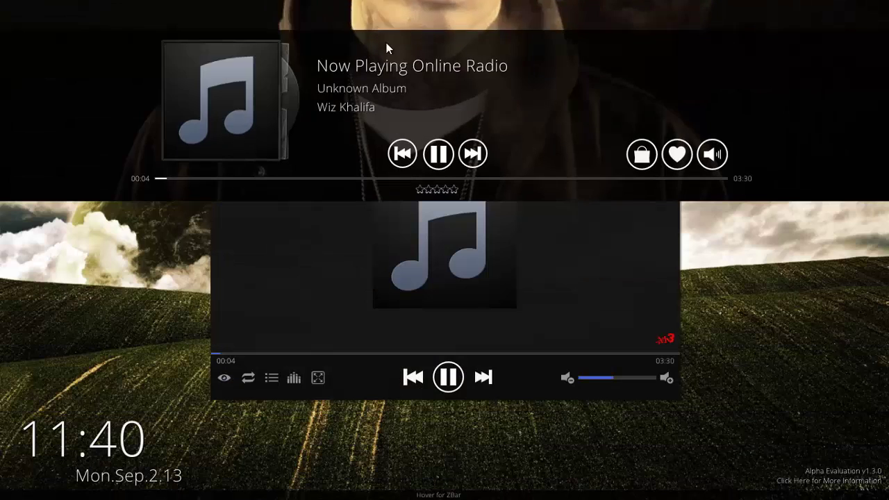
{"action": "left_click_drag", "start_coordinate": [408, 85], "coordinate": [427, 106]}
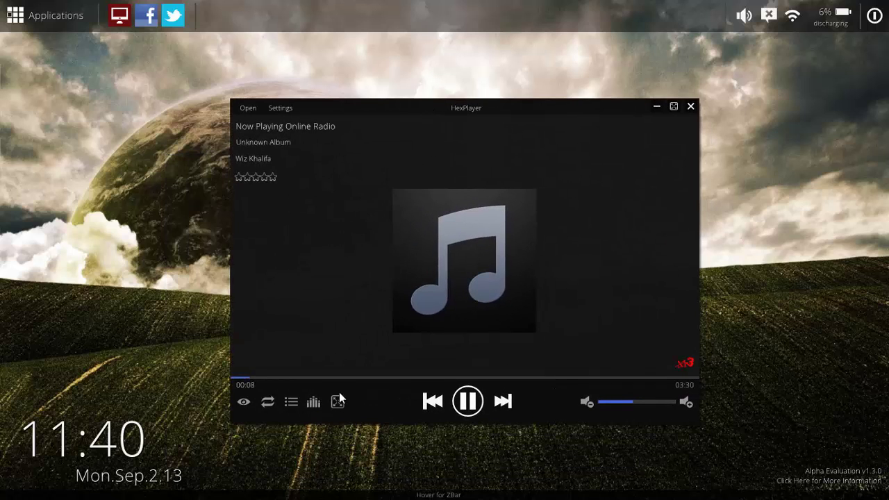
{"action": "left_click", "coordinate": [245, 402]}
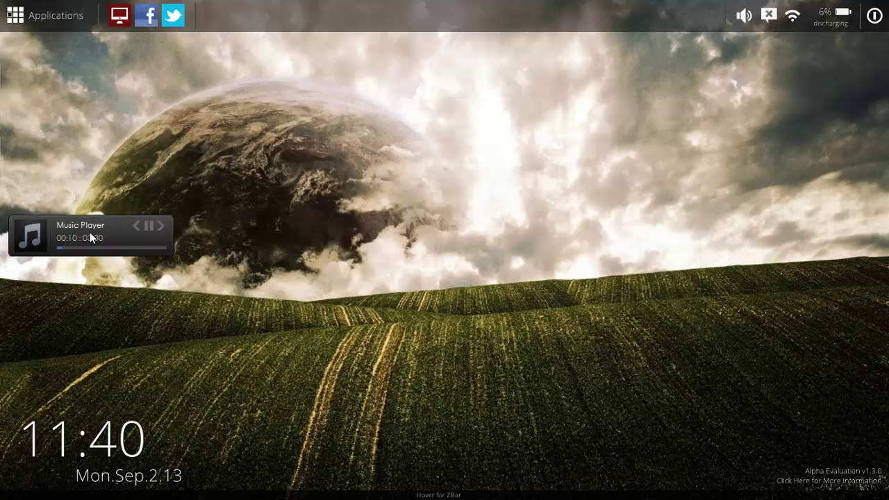
{"action": "left_click_drag", "start_coordinate": [89, 232], "coordinate": [199, 99]}
{"action": "double_click", "coordinate": [194, 215]}
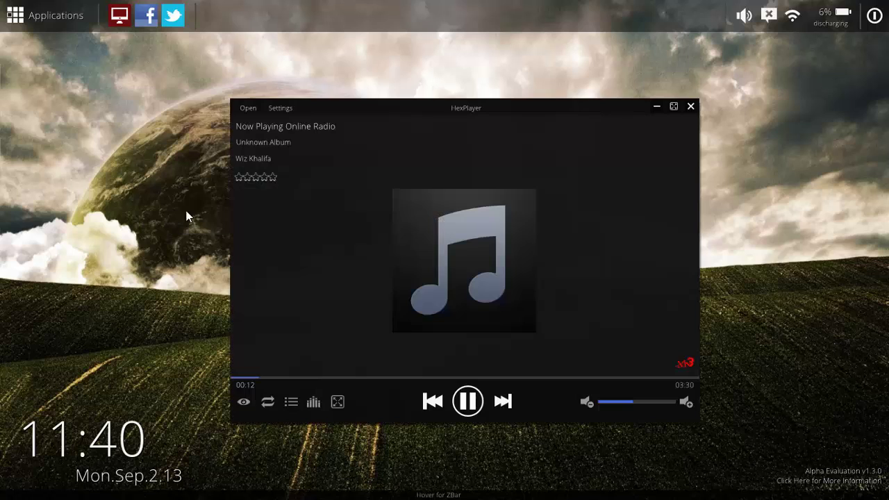
- Return HexPlayer to full-screen radio view and reopen the Pick an Artist dialog
{"action": "left_click", "coordinate": [337, 402]}
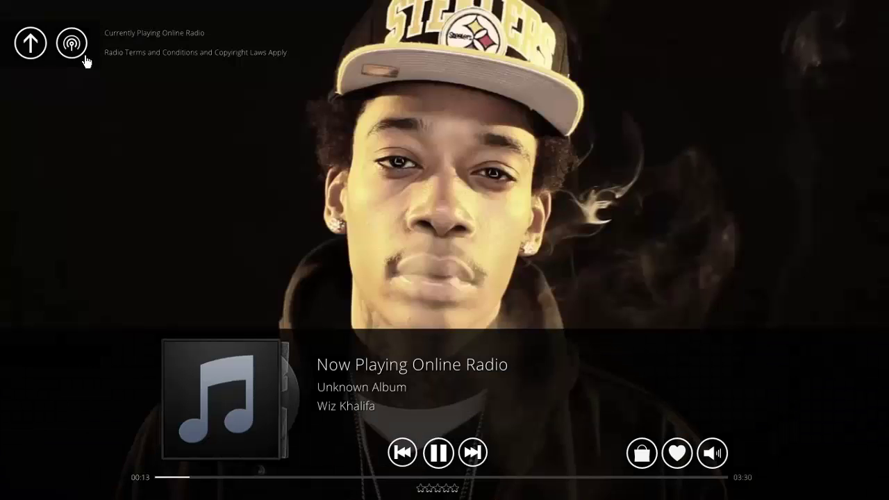
{"action": "left_click", "coordinate": [73, 48]}
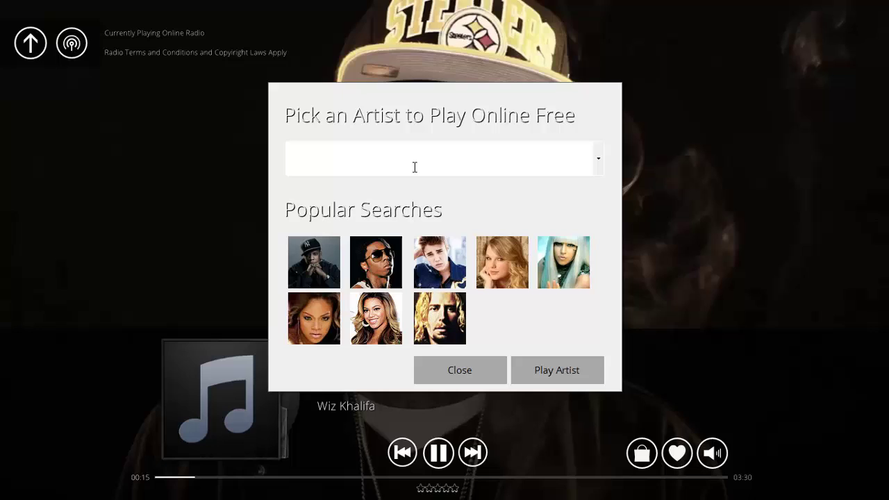
{"action": "type", "text": "Aw"}
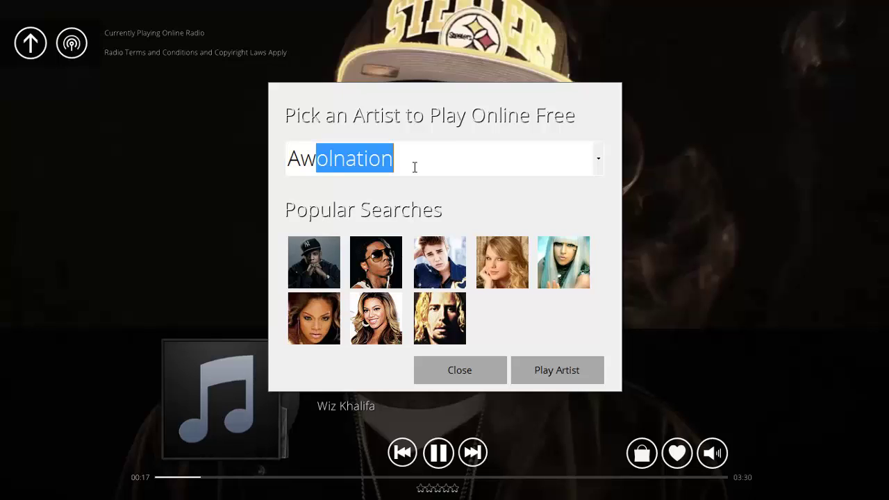
{"action": "type", "text": "esome Ri"}
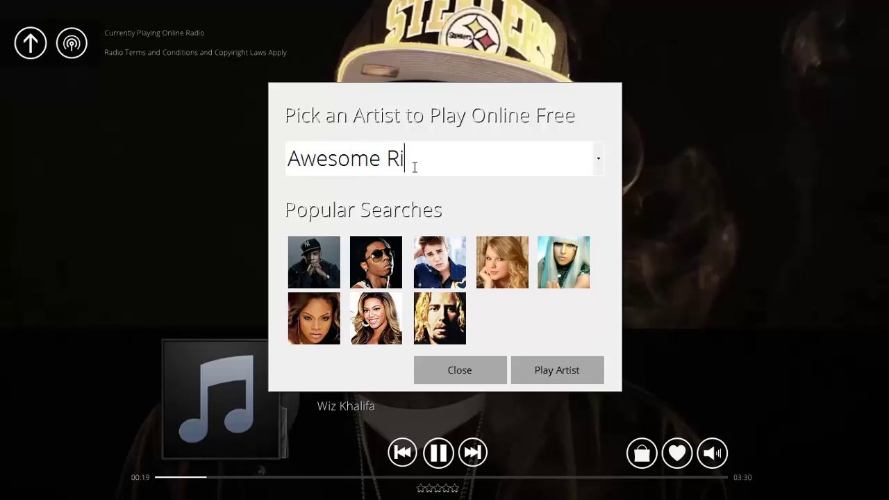
{"action": "type", "text": "ght :)"}
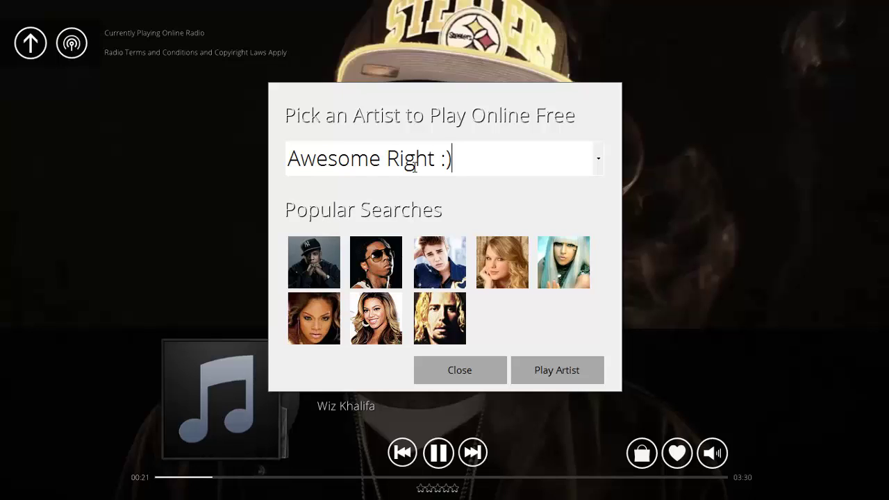